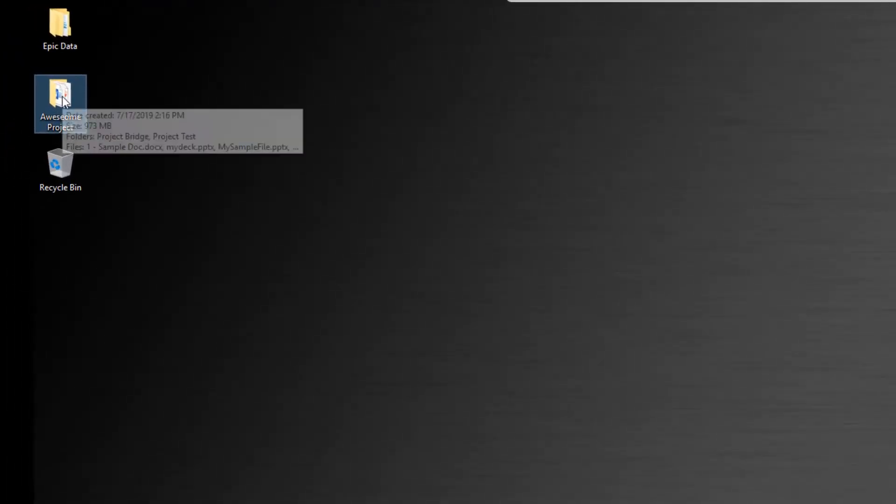
Step: Add the Aweseome Project folder on the desktop to Syncplicity
right_click(20, 65)
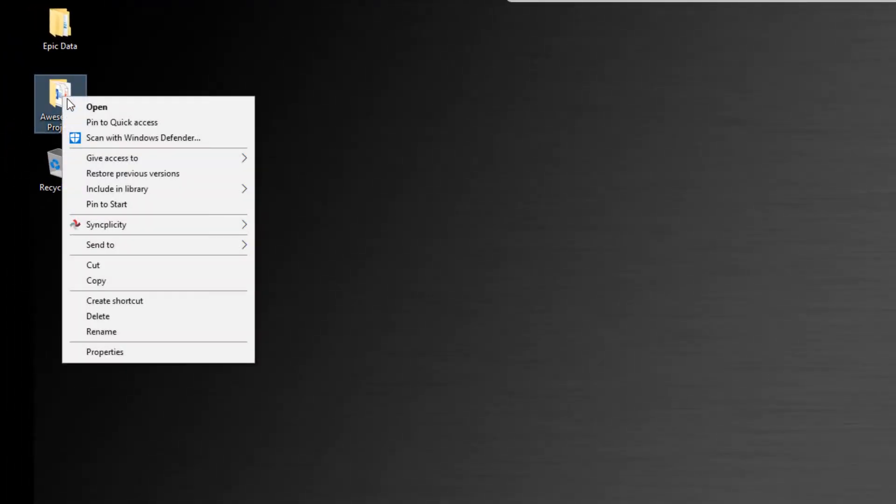
mouse_move(183, 230)
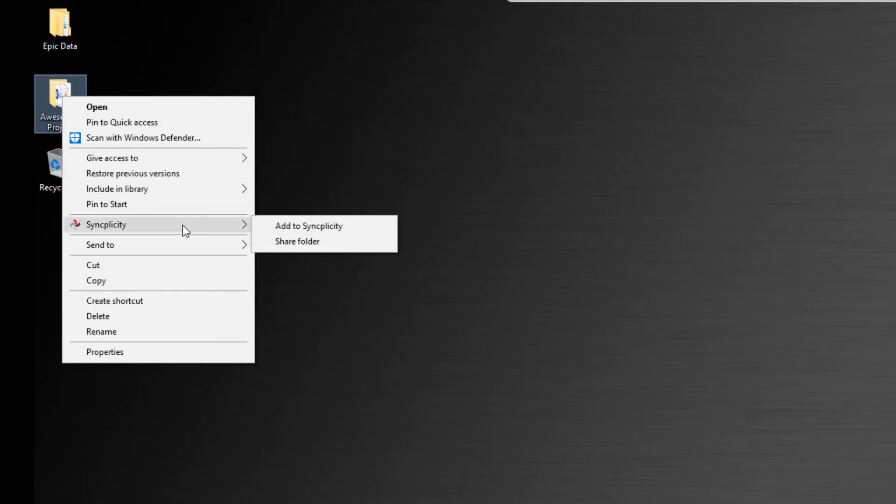
left_click(363, 226)
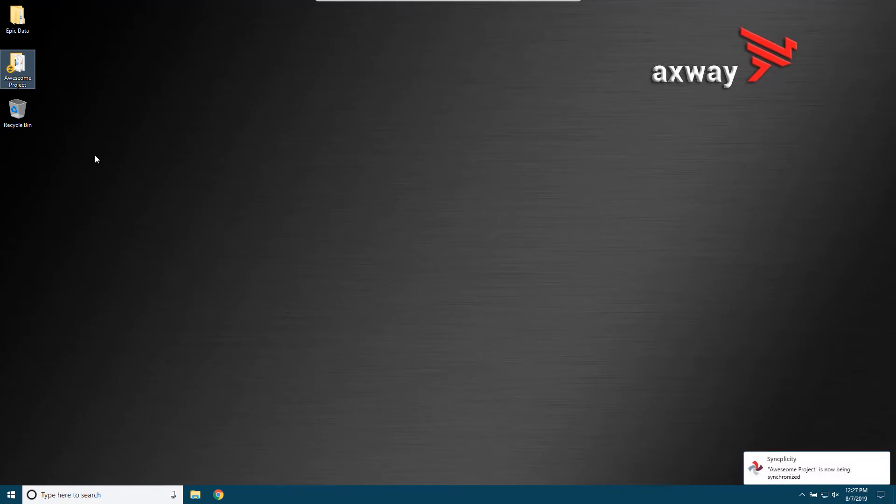
Step: Open the Aweseome Project folder from the desktop to check its files' sync status, and close it again
left_click(14, 76)
mouse_move(17, 78)
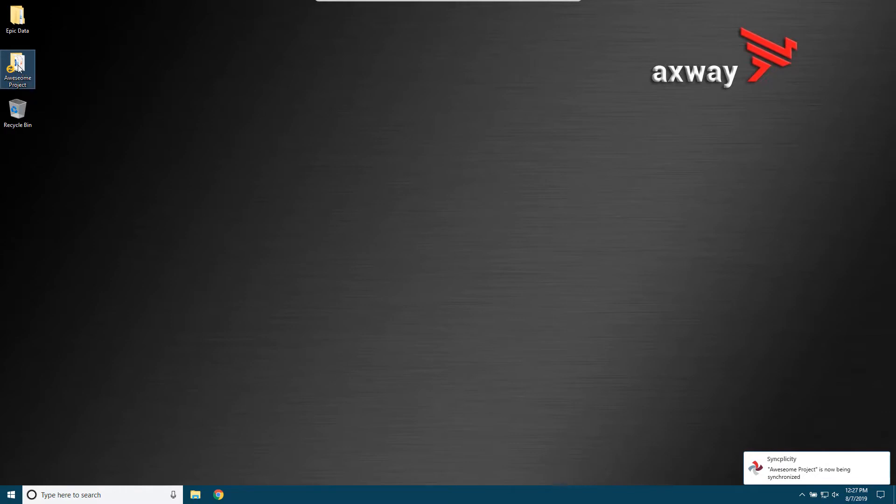
double_click(19, 66)
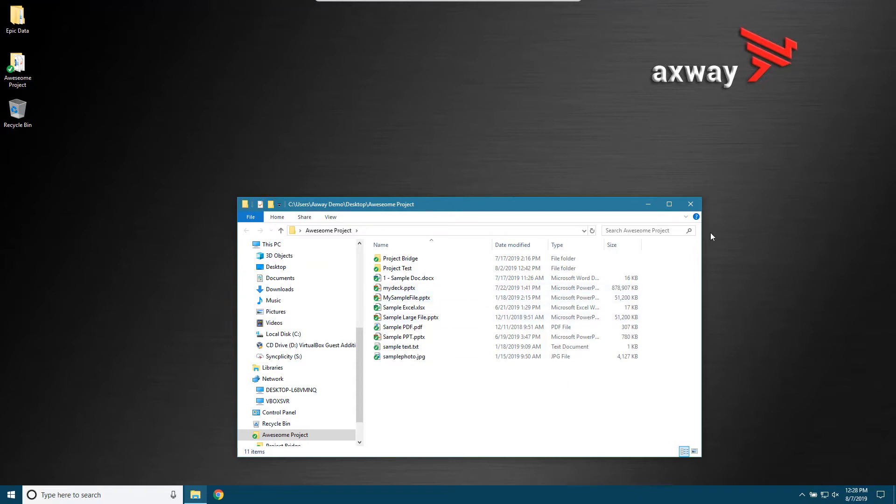
left_click(691, 204)
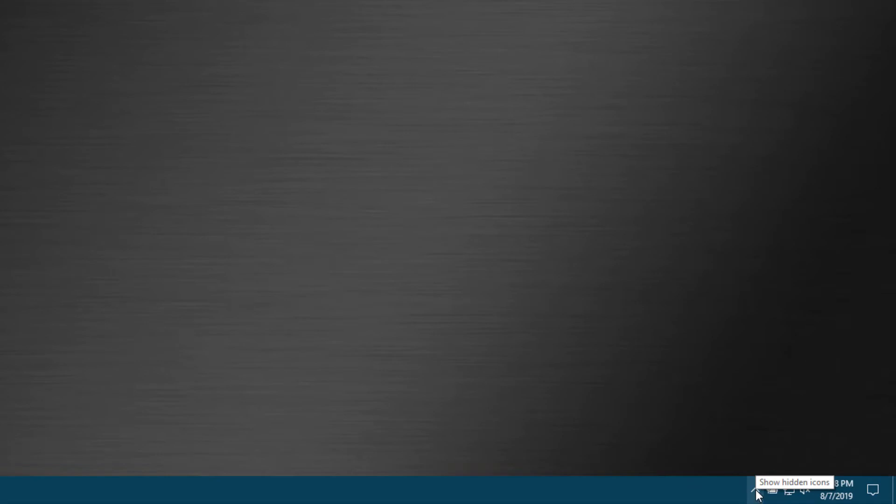
Step: View Aweseome Project in Syncplicity's Manage Folders, open its local folder from there, and close both windows
left_click(756, 490)
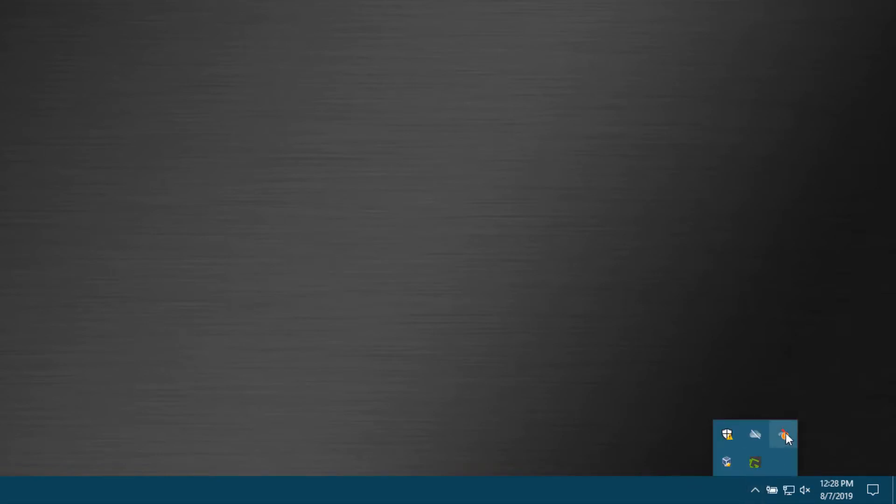
left_click(782, 434)
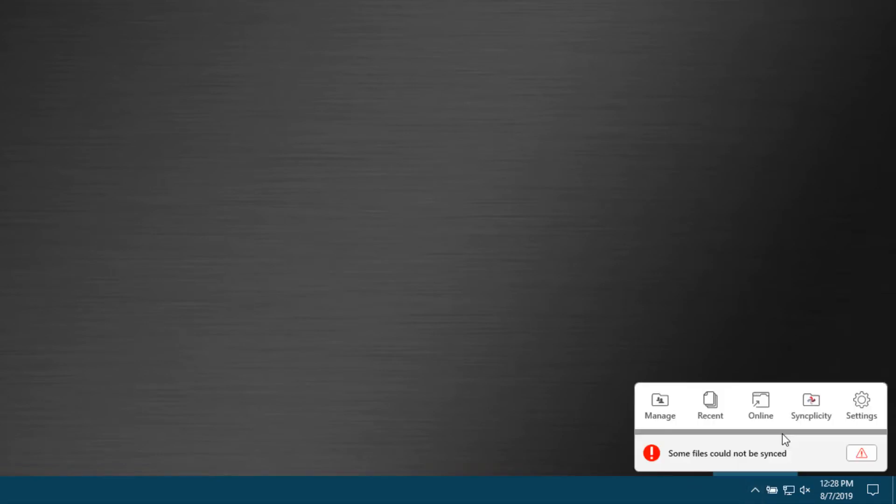
left_click(654, 401)
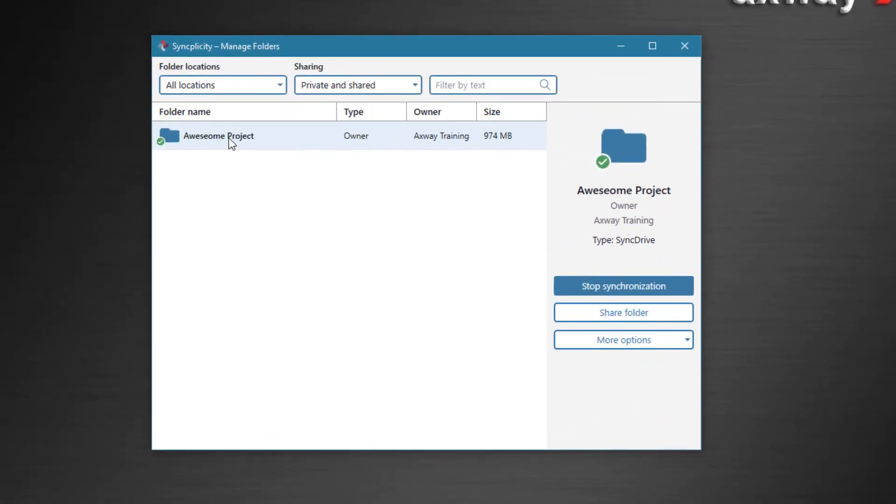
double_click(228, 138)
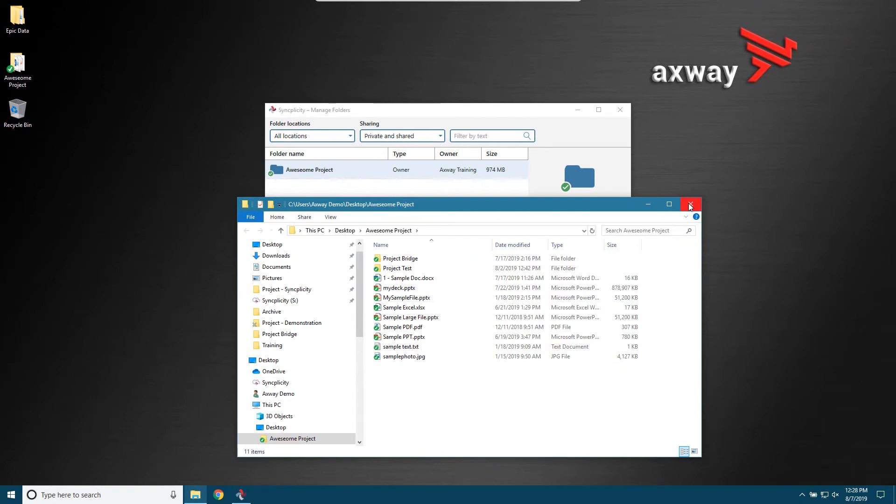
left_click(690, 205)
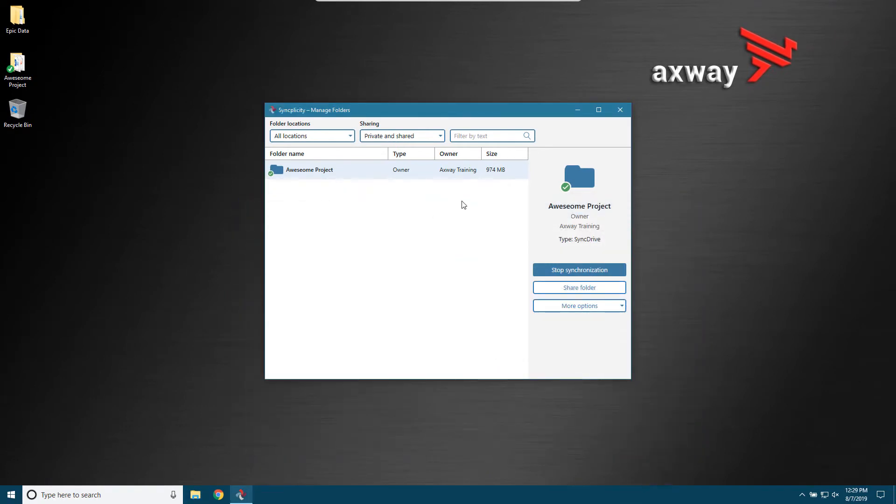
left_click(620, 110)
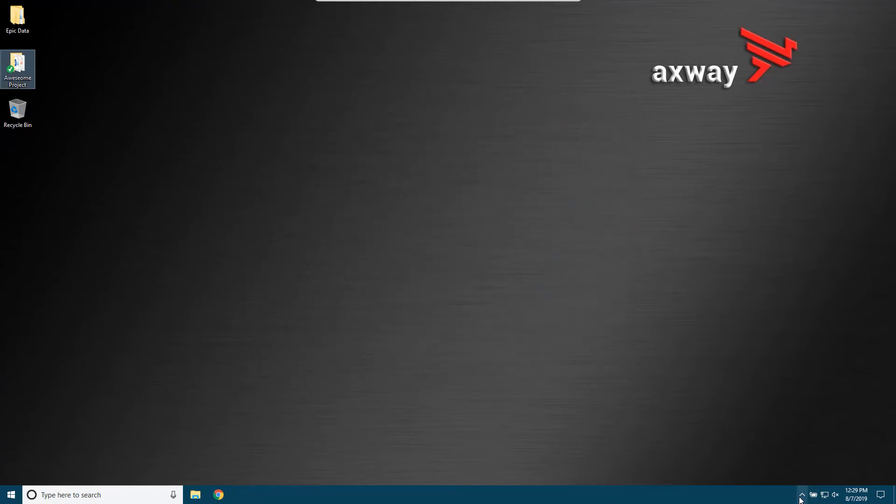
Step: Open the online Syncplicity file list in the web browser from the Syncplicity desktop client
left_click(802, 495)
left_click(820, 458)
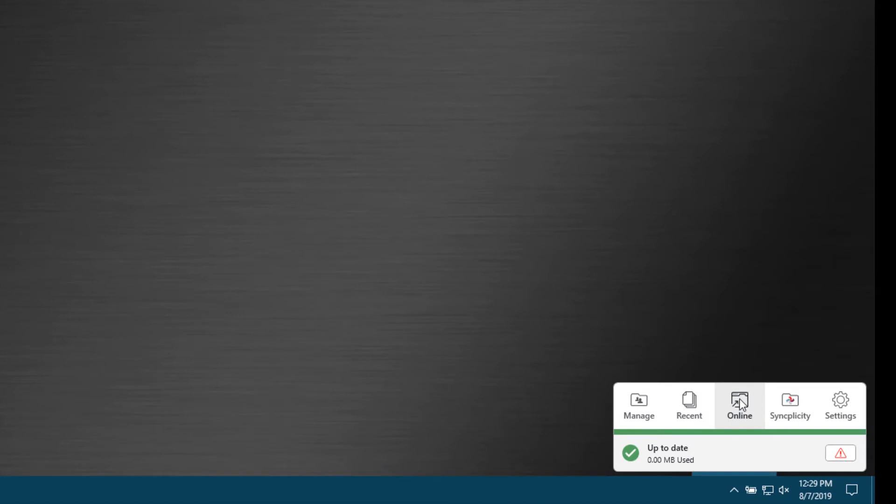
left_click(739, 403)
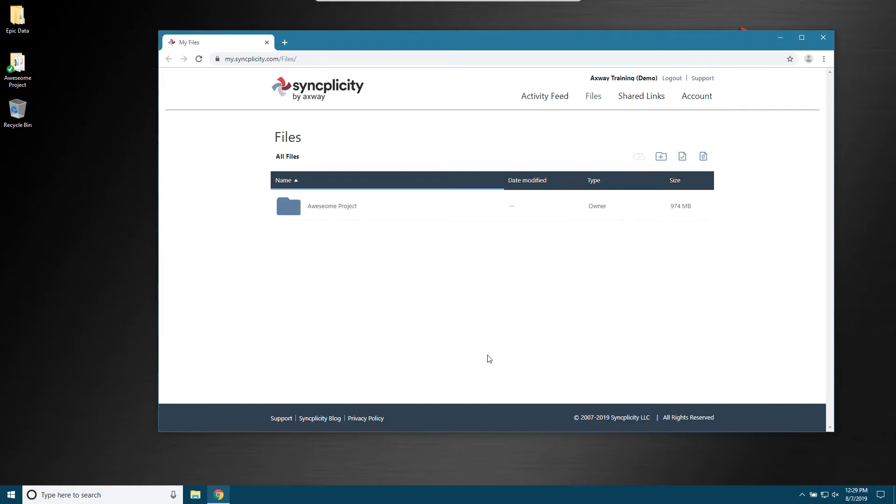
Step: Look through the contents of the Aweseome Project folder in the online file list
left_click(334, 209)
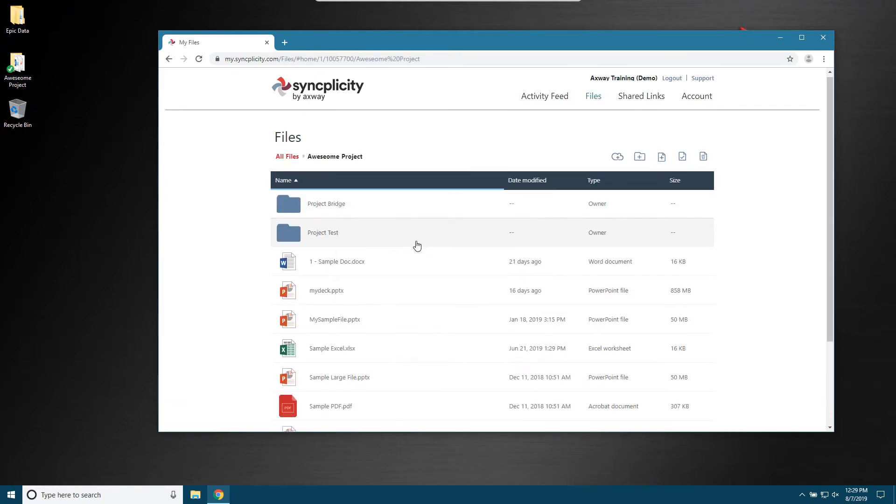
scroll(407, 276, "down", 3)
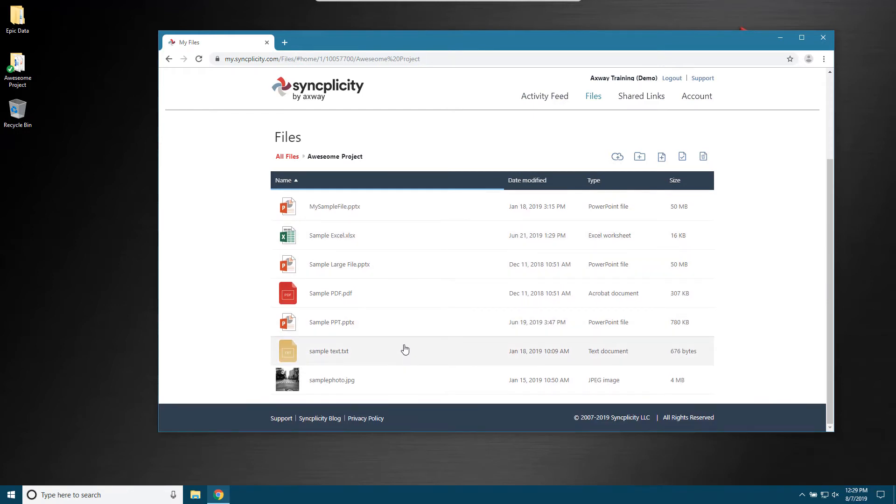
scroll(404, 348, "up", 3)
Step: Return to All Files, upload the desktop's Epic Data folder there, and sync it to S:\Epic Data
left_click(278, 157)
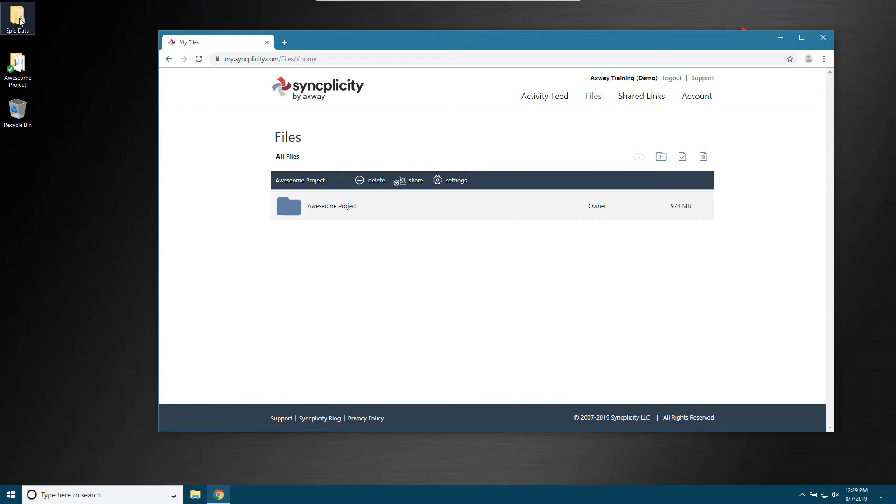
left_click_drag(18, 21, 317, 275)
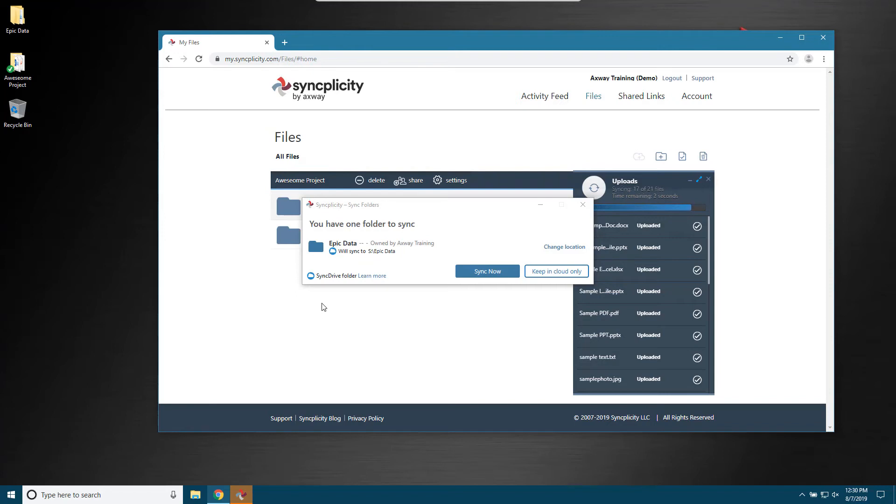
left_click(494, 274)
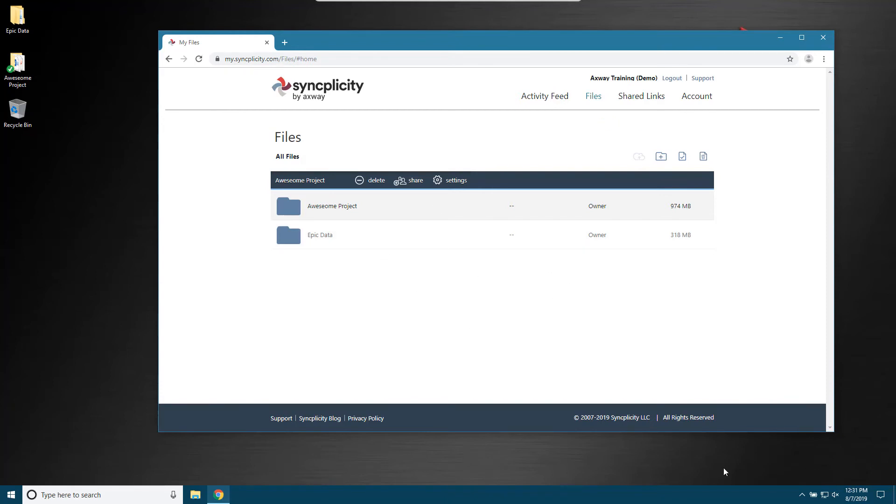
Step: Open Syncplicity's Manage Folders and check the local contents of the synced Epic Data folder
left_click(802, 496)
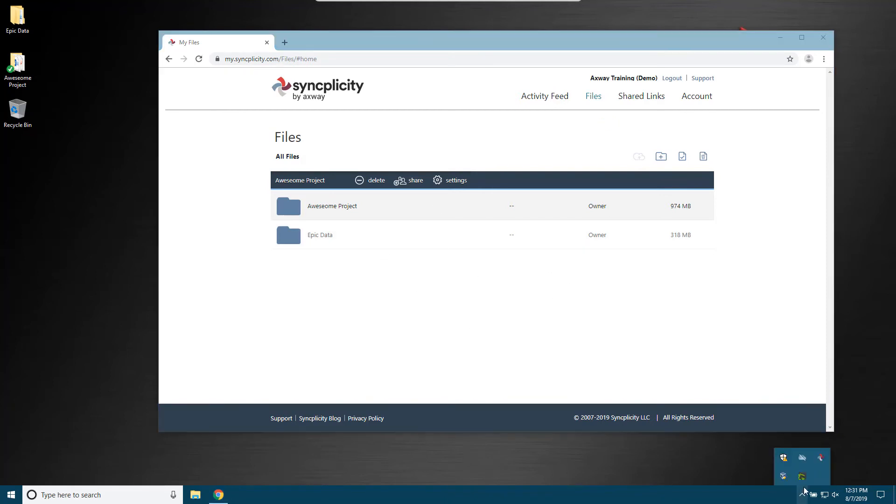
left_click(822, 458)
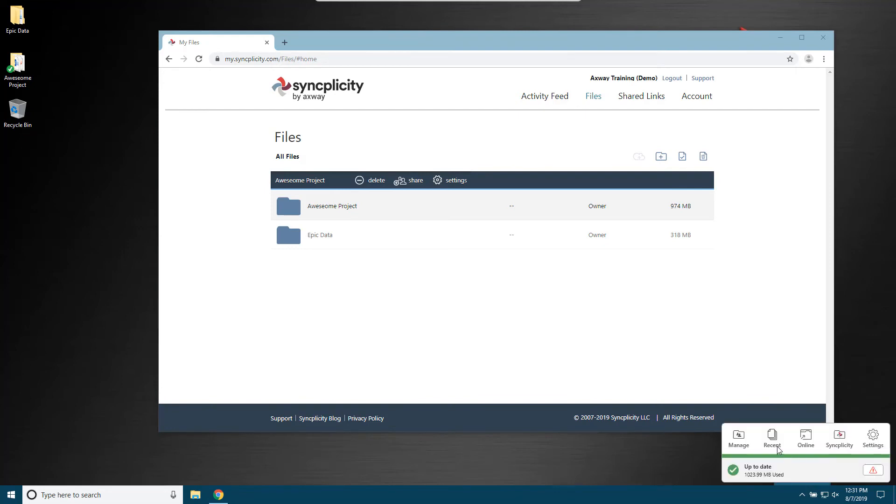
left_click(738, 436)
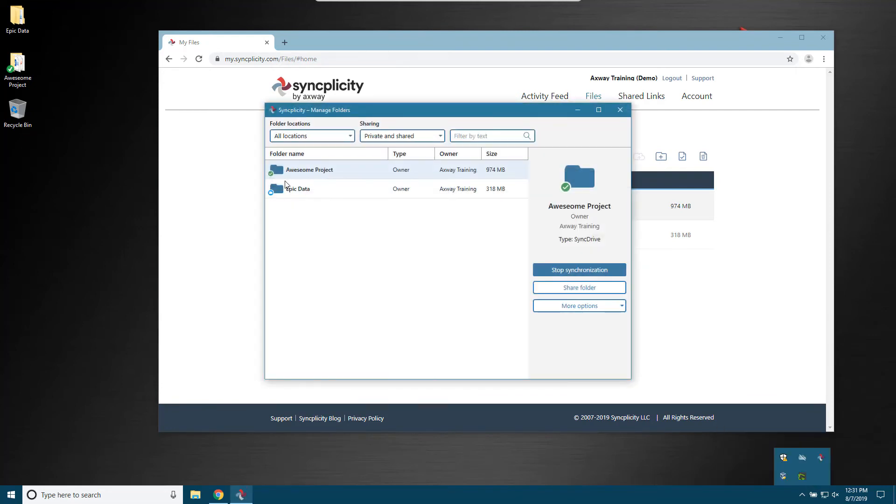
double_click(317, 194)
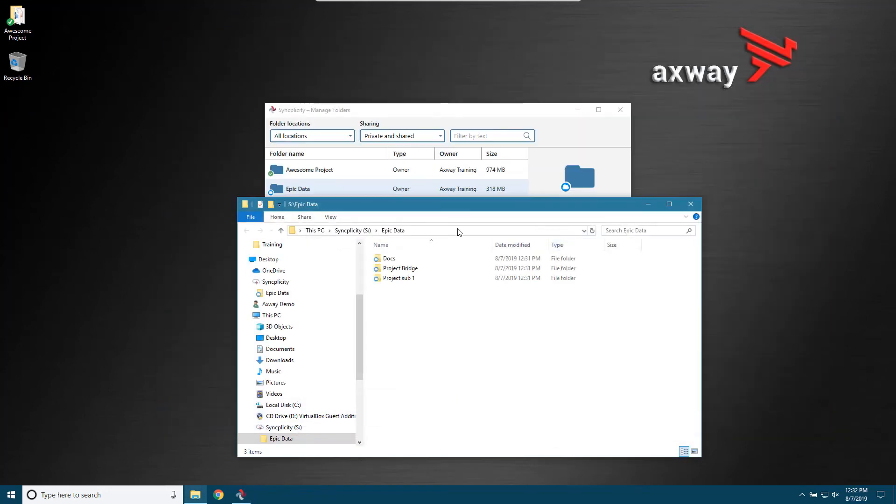
left_click(691, 204)
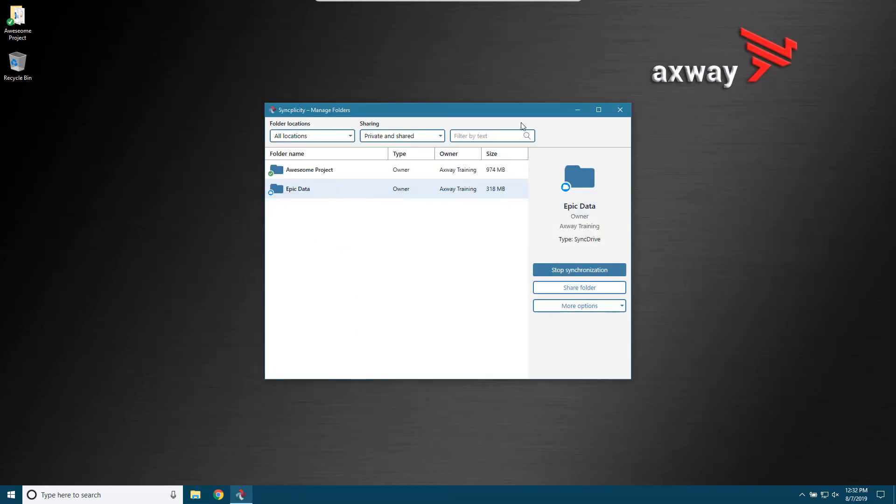
Step: Stop synchronization of the Aweseome Project folder in Manage Folders
left_click_drag(507, 110, 488, 107)
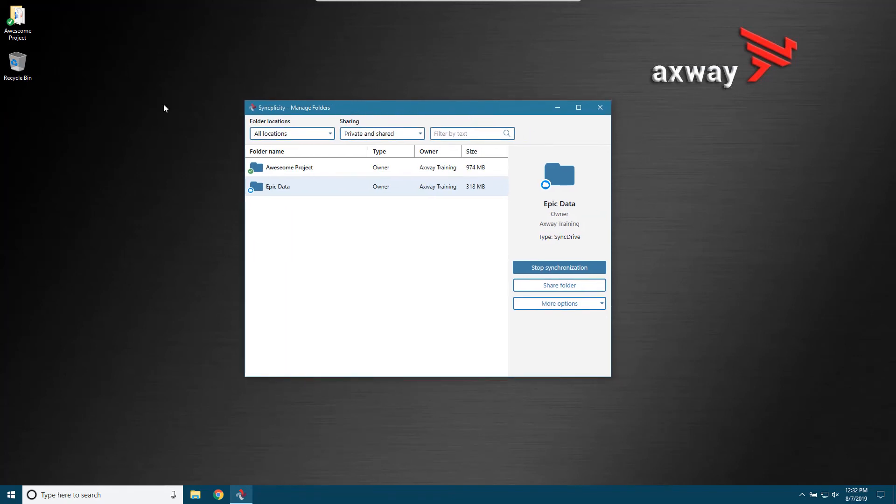
left_click(32, 26)
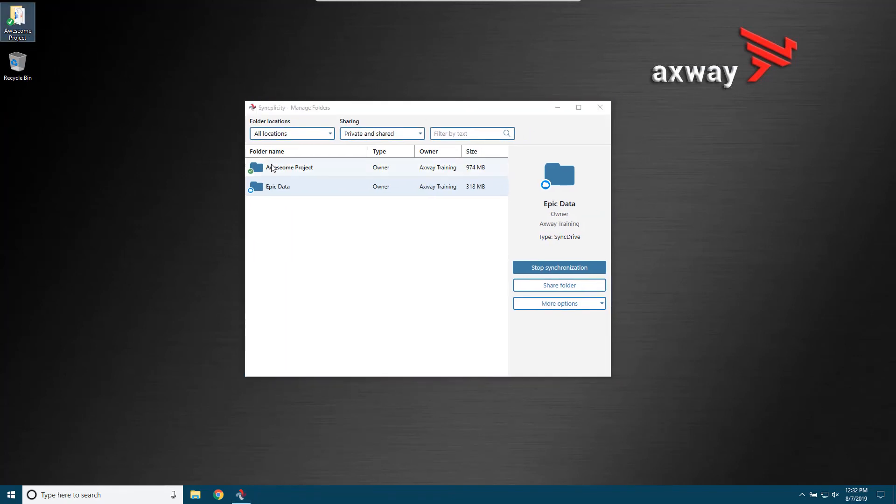
left_click(329, 172)
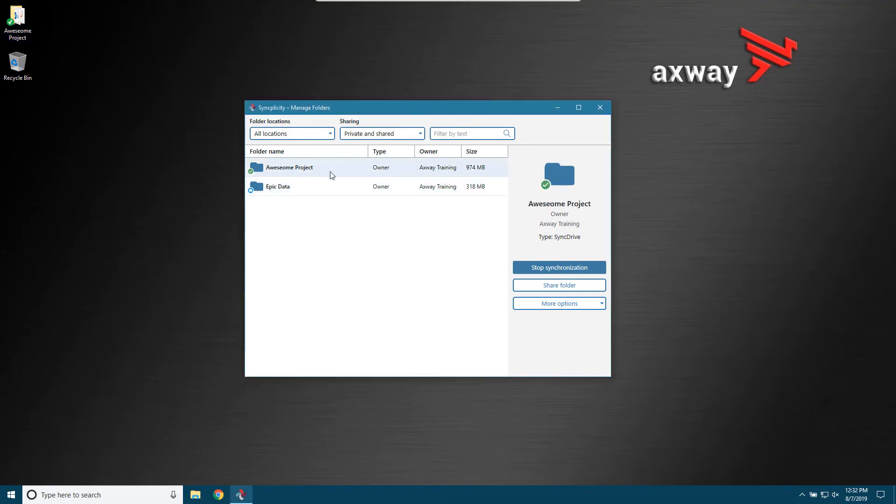
left_click(572, 269)
Step: Delete the Aweseome Project folder from the desktop and empty the Recycle Bin to remove it permanently
left_click(17, 26)
key("Delete")
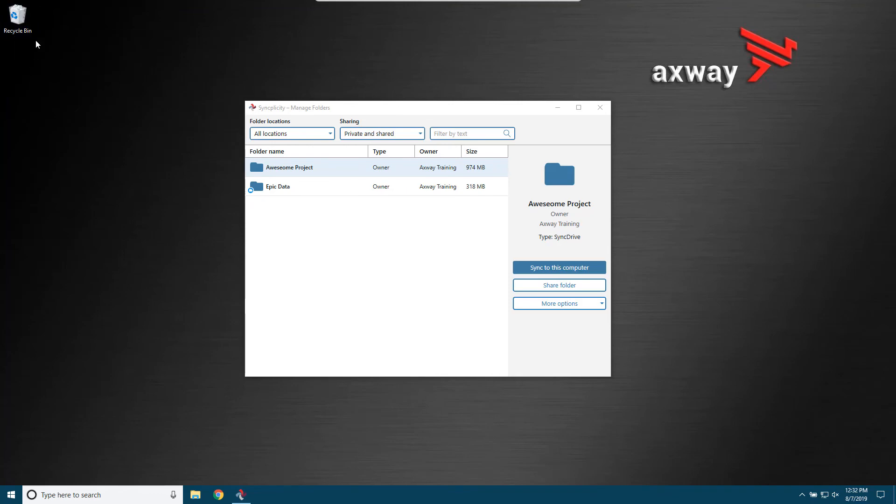
right_click(22, 17)
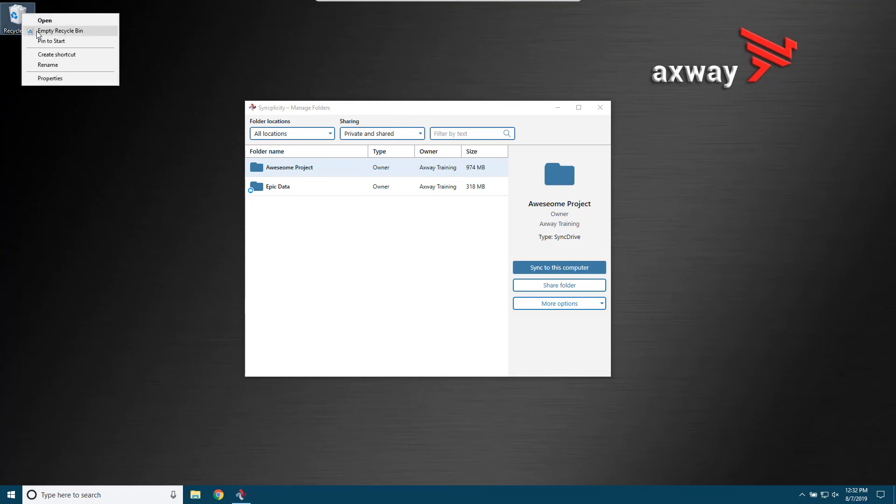
left_click(36, 30)
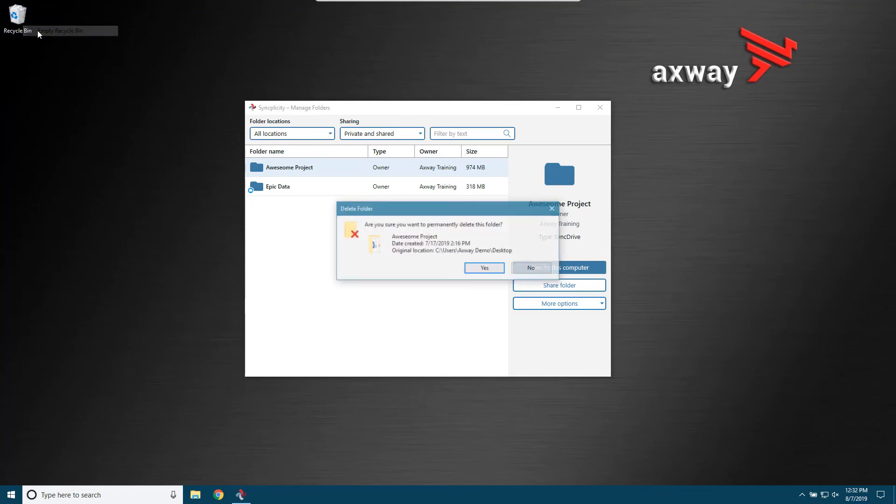
left_click(484, 268)
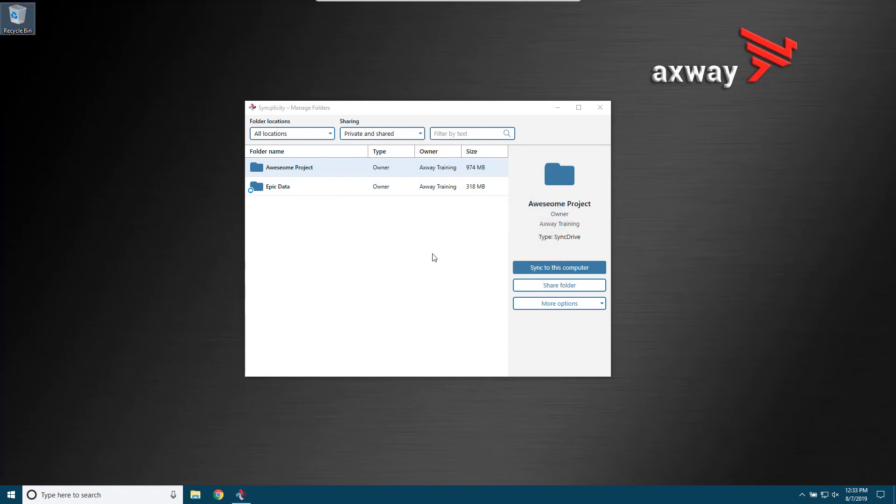
Step: Sync the cloud copy of Aweseome Project back to this computer at S:\Aweseome Project
double_click(291, 171)
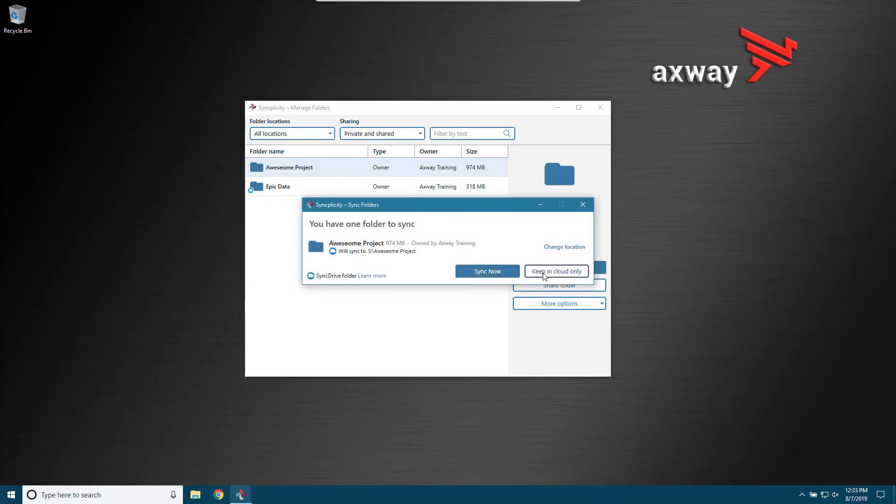
left_click(490, 270)
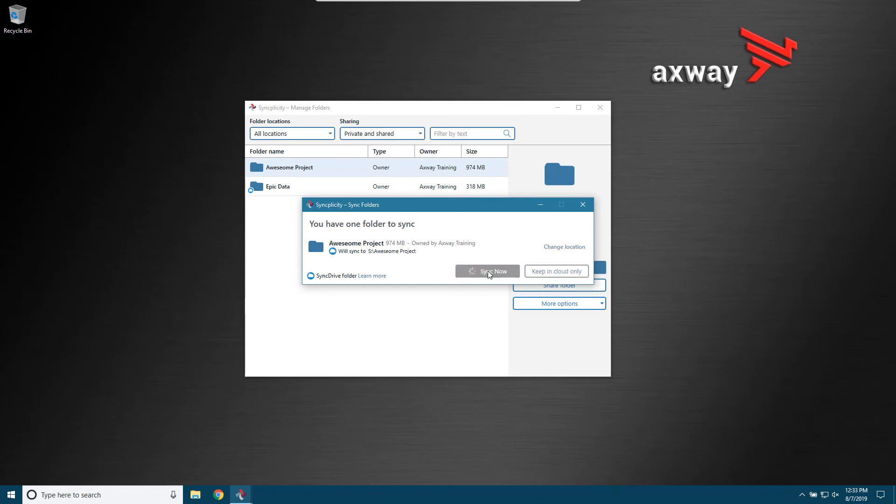
Step: View the synced Aweseome Project folder on the Syncplicity (S:) drive in File Explorer, and close Manage Folders
left_click(195, 495)
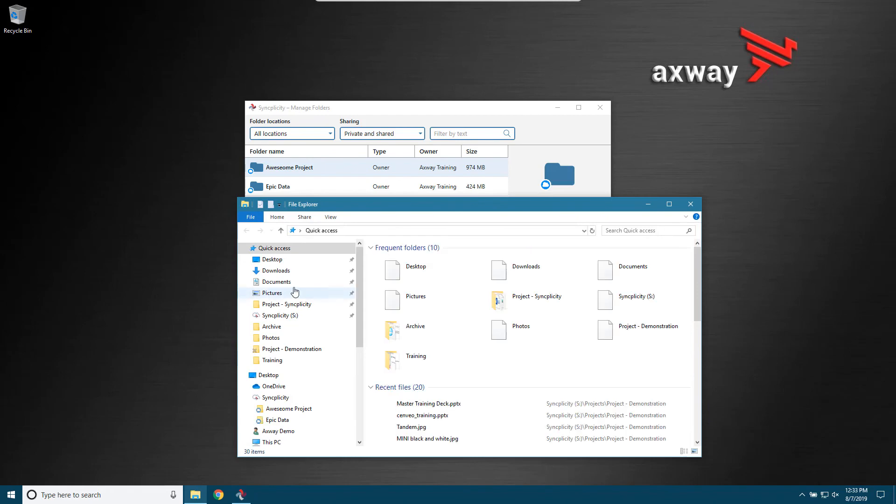
left_click(309, 318)
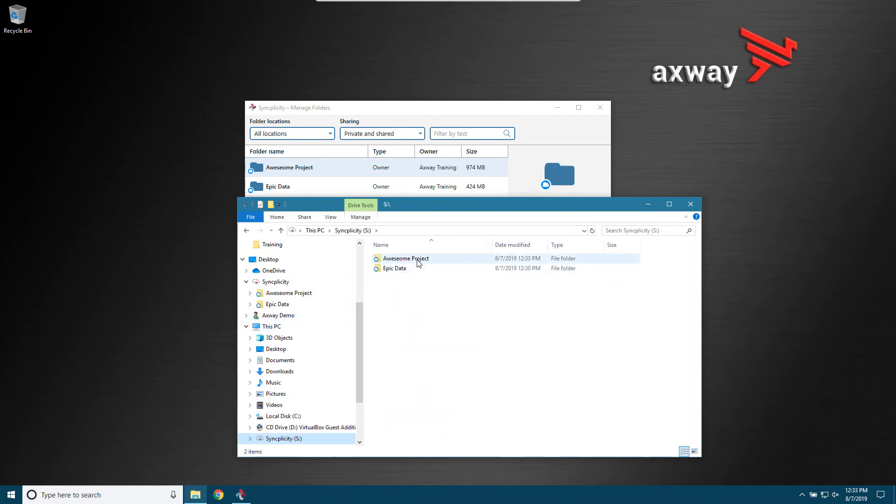
mouse_move(418, 263)
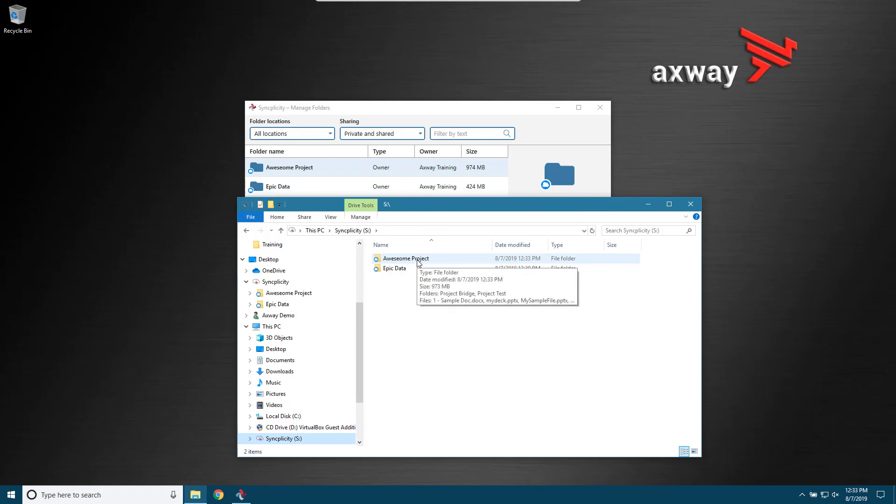
left_click(418, 262)
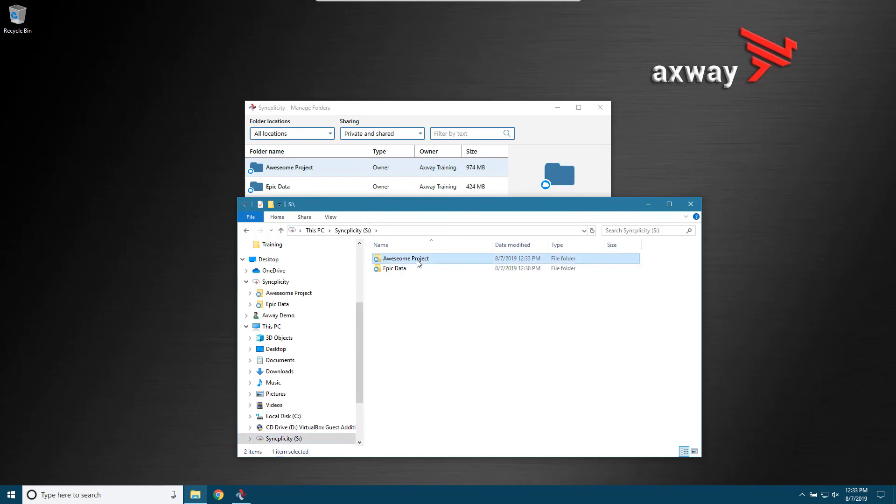
left_click(531, 115)
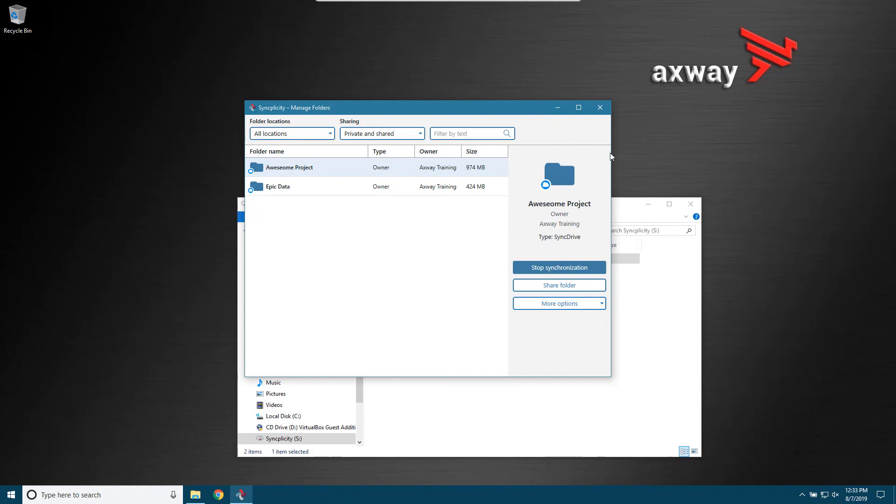
left_click(624, 199)
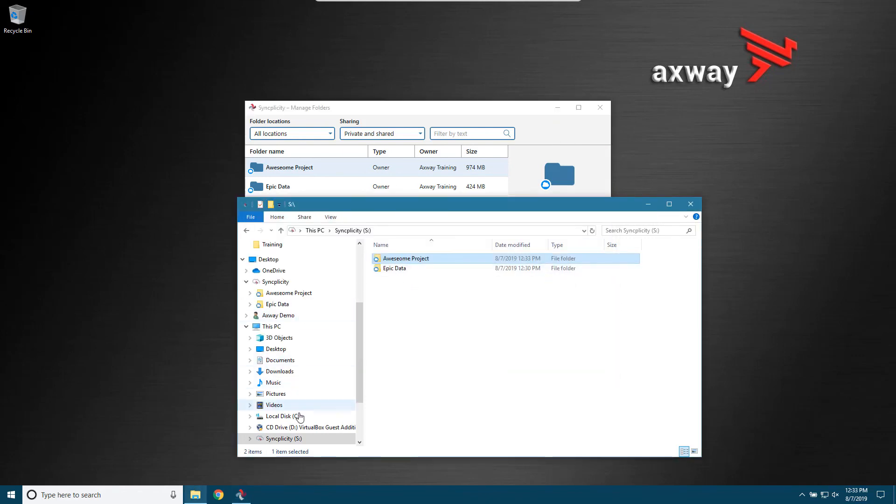
left_click(599, 108)
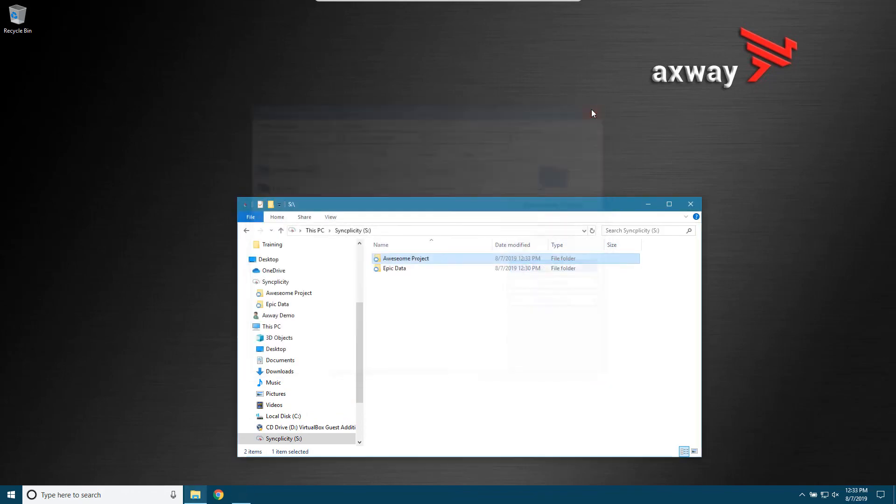